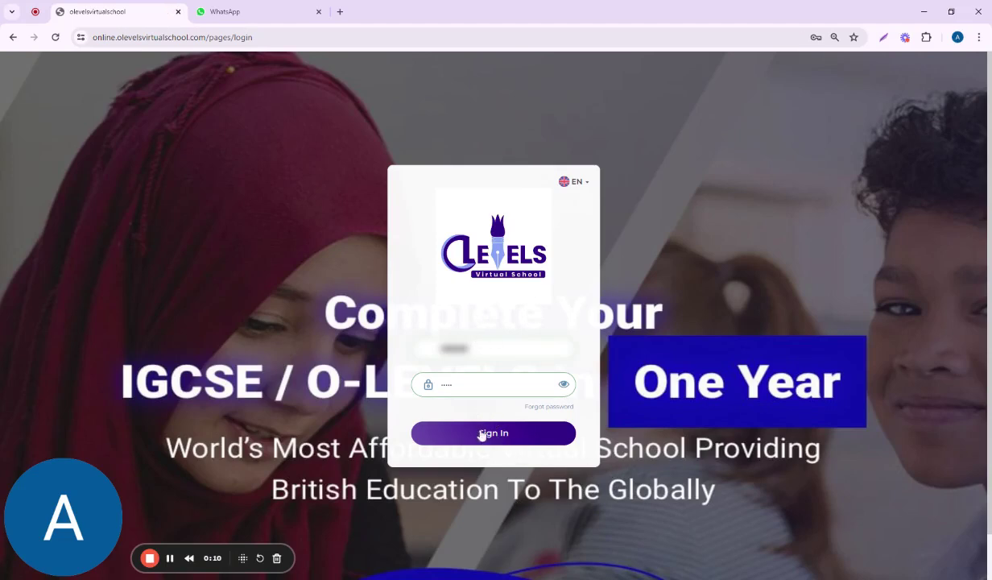
Sign in to the instructor account on the OLevels login page.
click(481, 437)
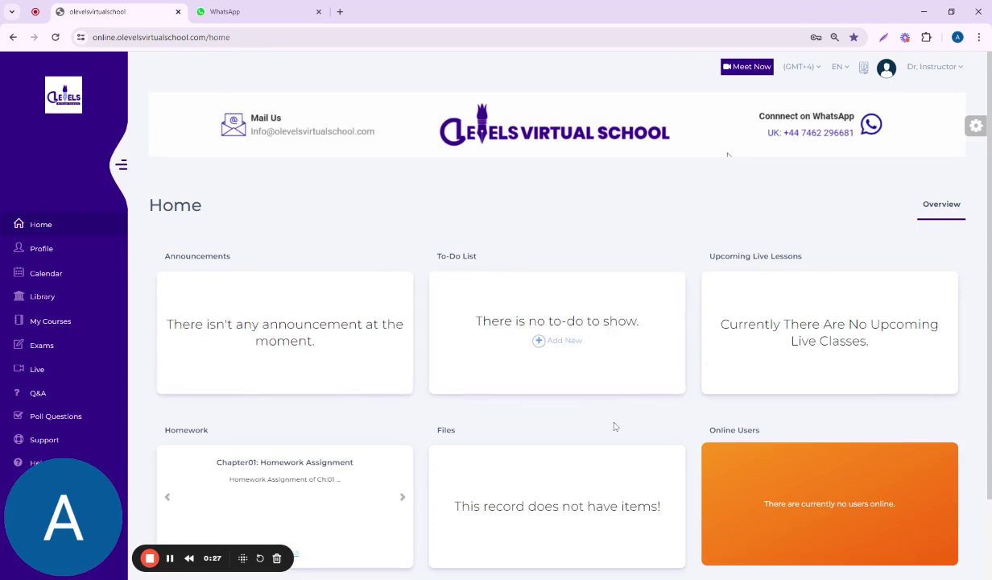
Scroll through the Home dashboard panels, then go to the Calendar page.
scroll(614, 427, down, 1)
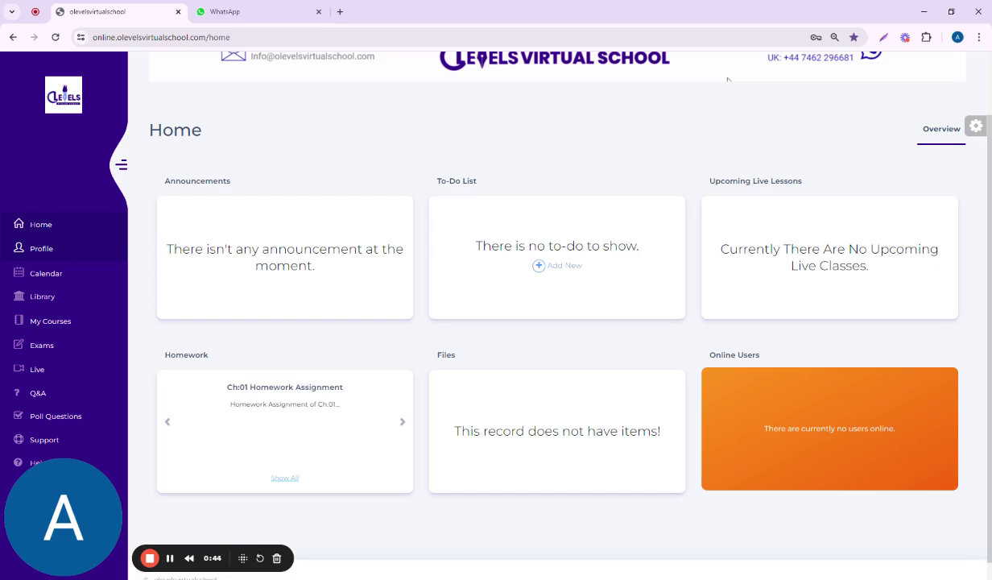
click(53, 277)
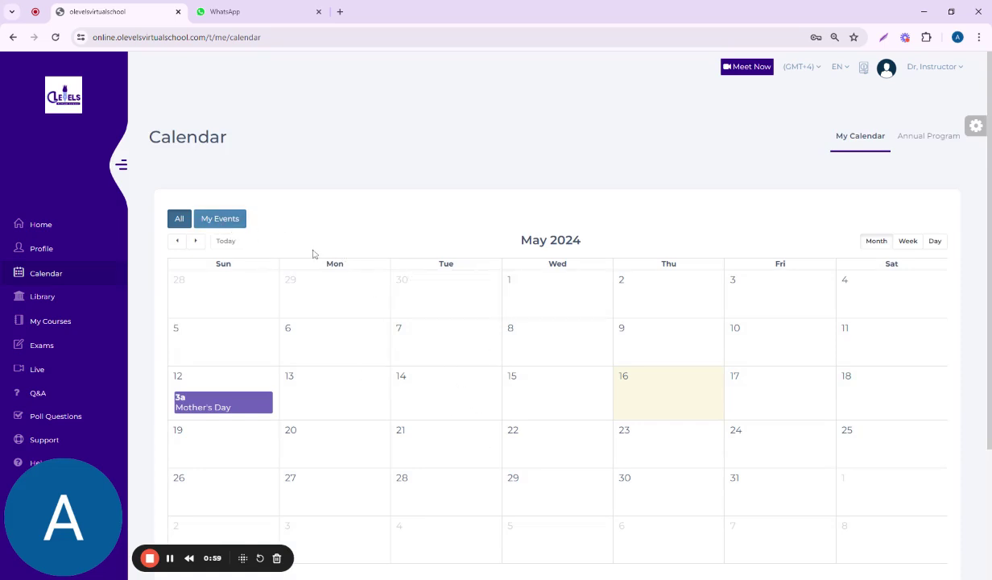
Scroll the May 2024 month view to check the Mother's Day event on the 12th.
scroll(314, 254, down, 2)
scroll(551, 314, up, 2)
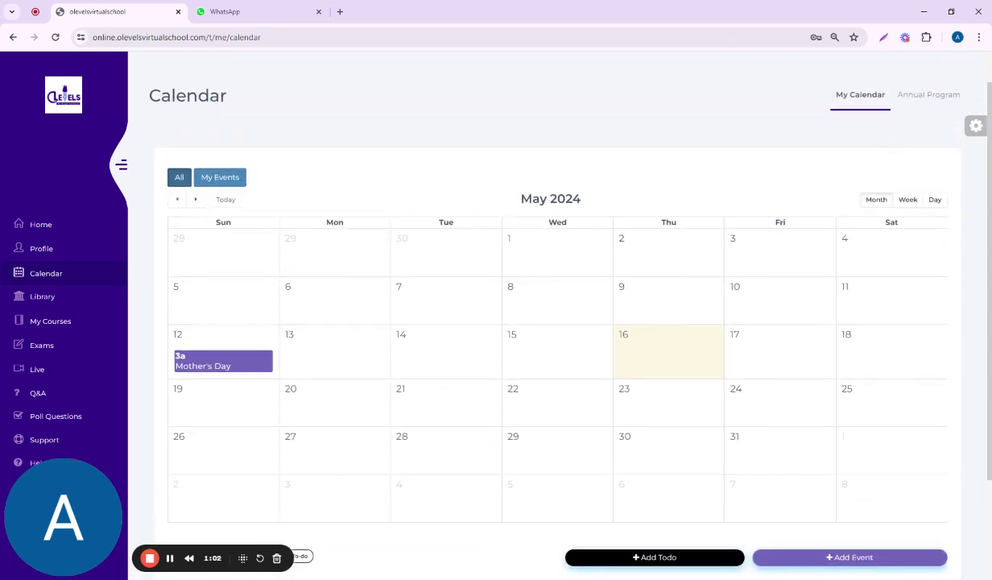
Open the Library's BIOLOGY > IGCSE--BIOLOGY folder, then go to My Courses.
click(47, 298)
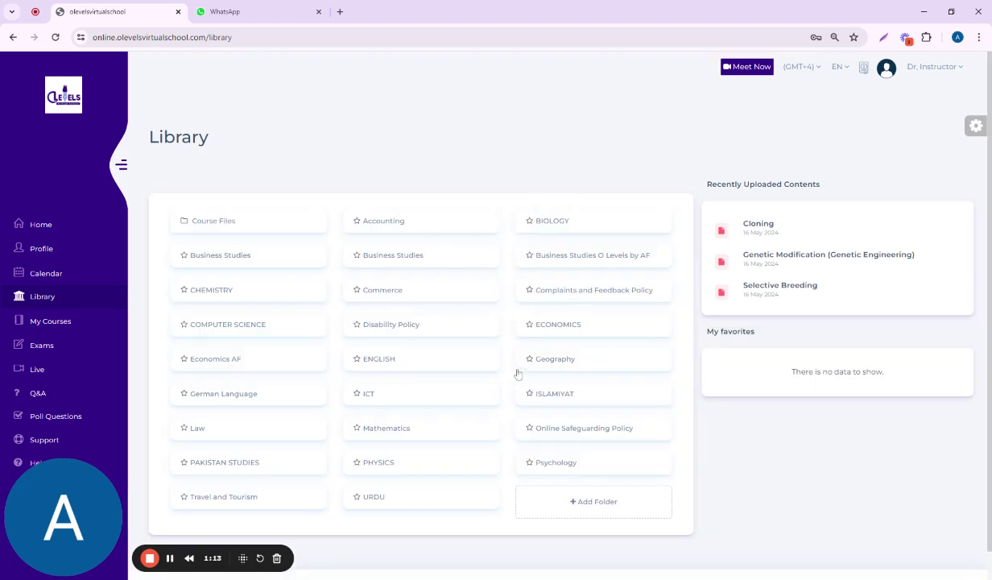
click(555, 229)
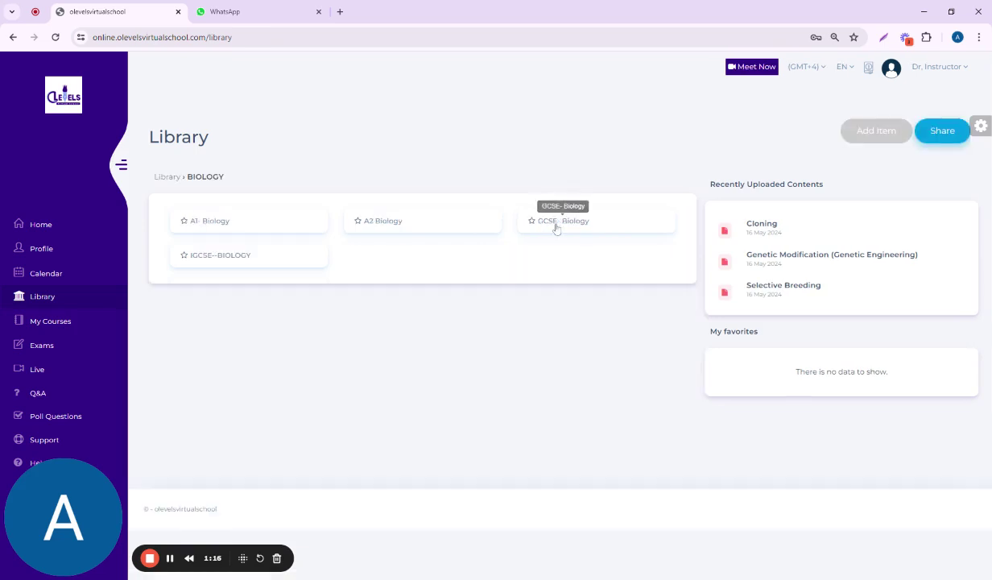
click(225, 256)
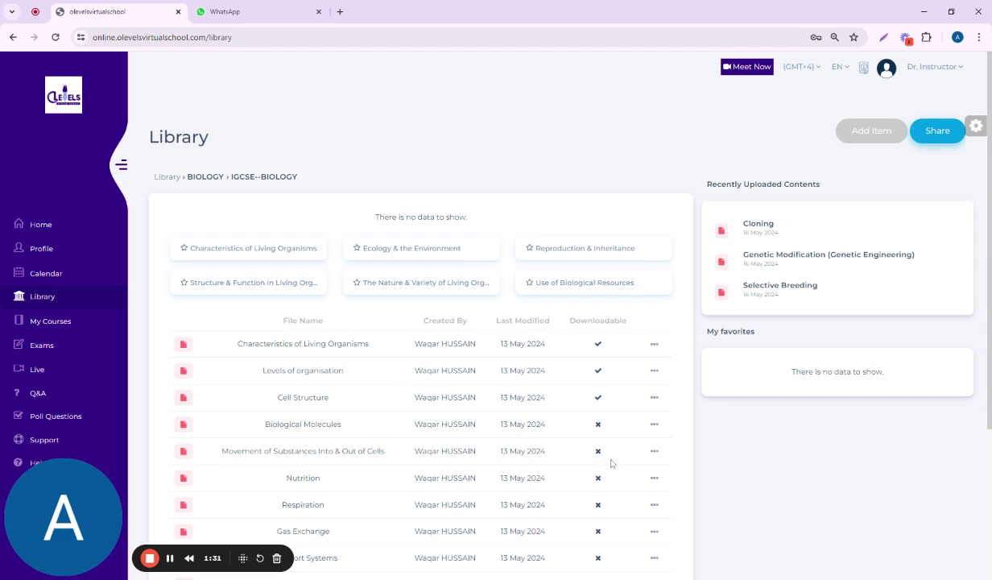
click(51, 322)
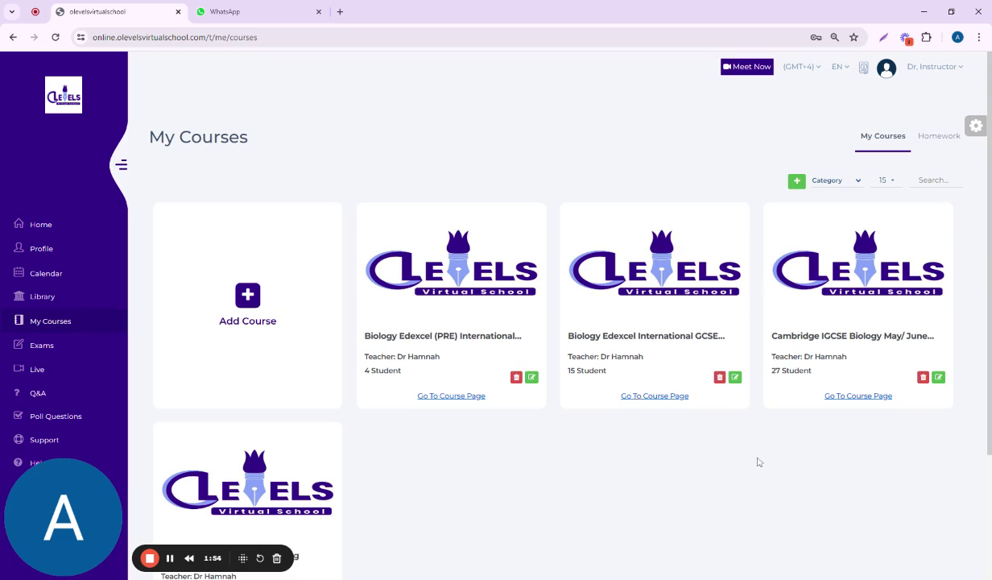
Open the Biology Edexcel International GCSE 2024- Term 1 course page and scroll to Subject 1 and Subject 2.
click(669, 396)
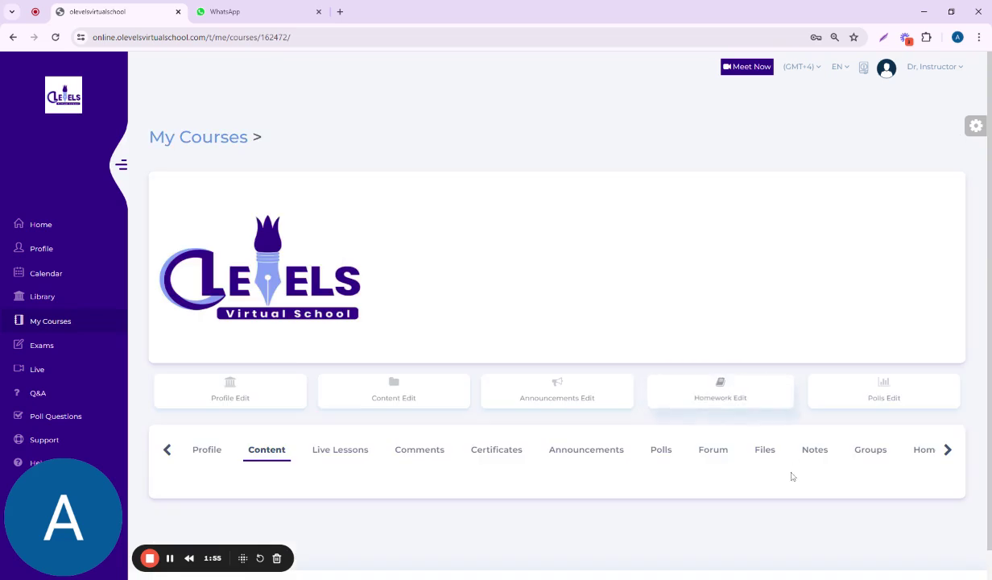
scroll(753, 516, down, 2)
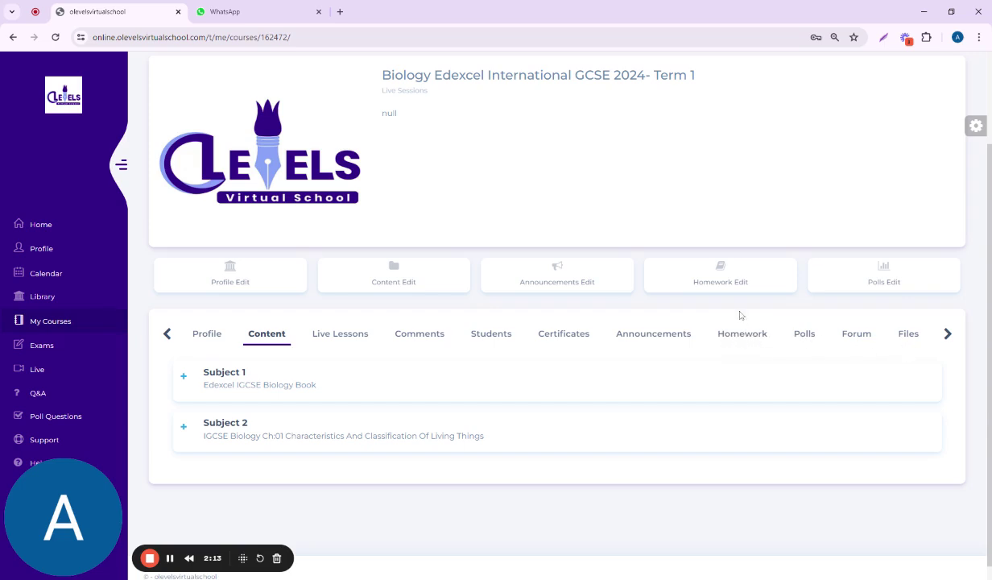
Enter Homework Edit and open a blank Add Assignment form from the homework panel.
click(720, 274)
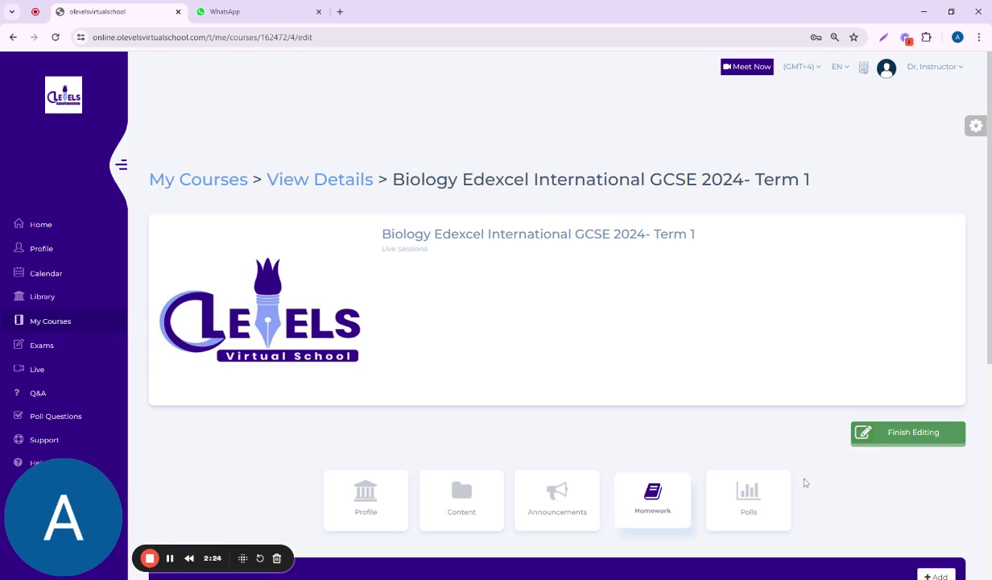
scroll(805, 482, down, 1)
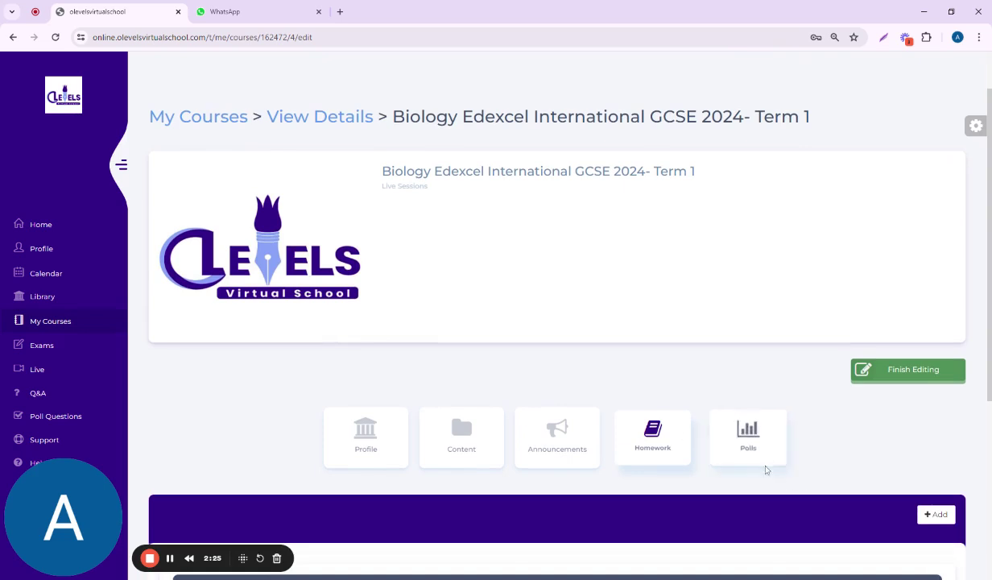
scroll(916, 467, down, 2)
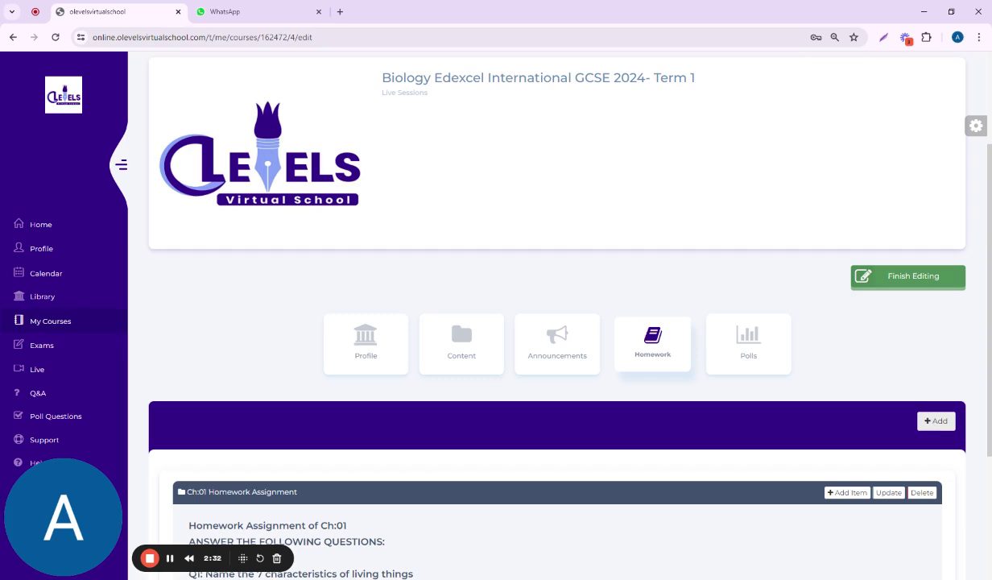
click(937, 420)
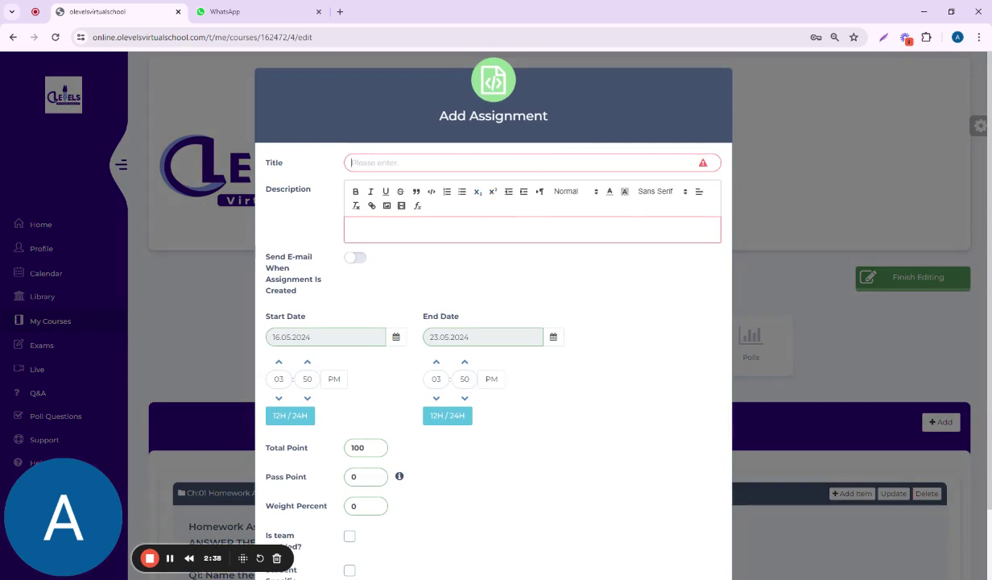
Limit the new assignment to specific students, then switch it back to all students.
click(348, 227)
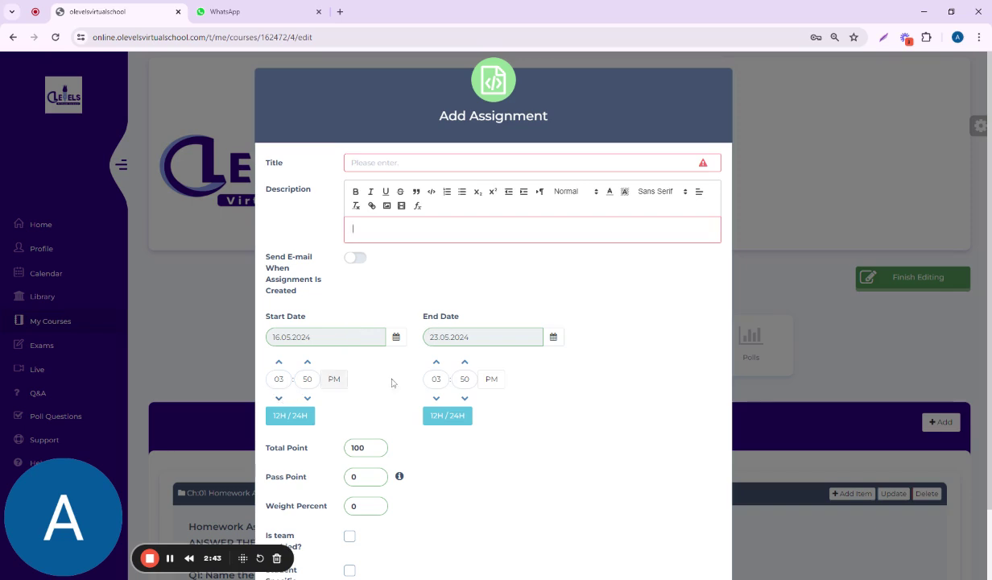
scroll(505, 420, down, 1)
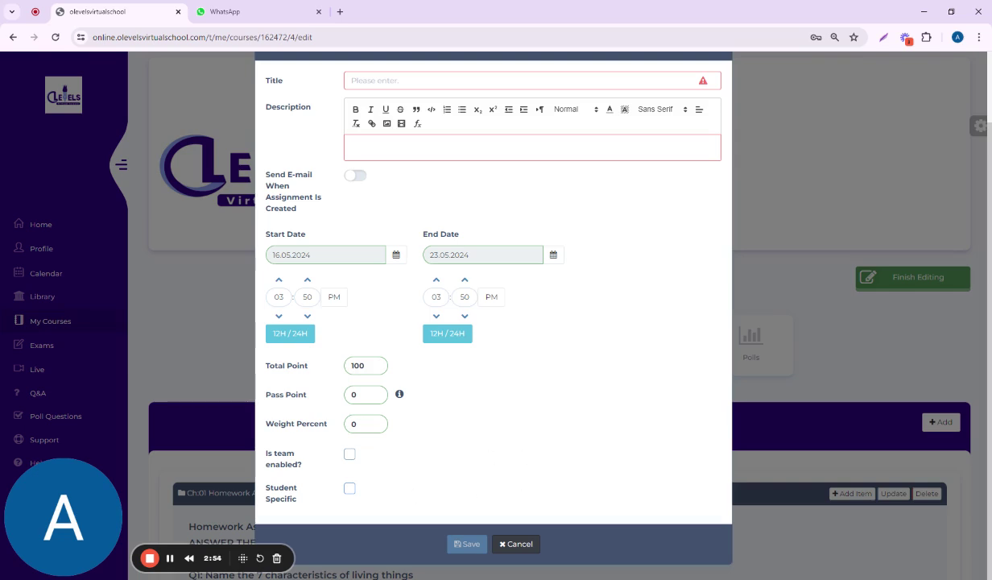
click(350, 489)
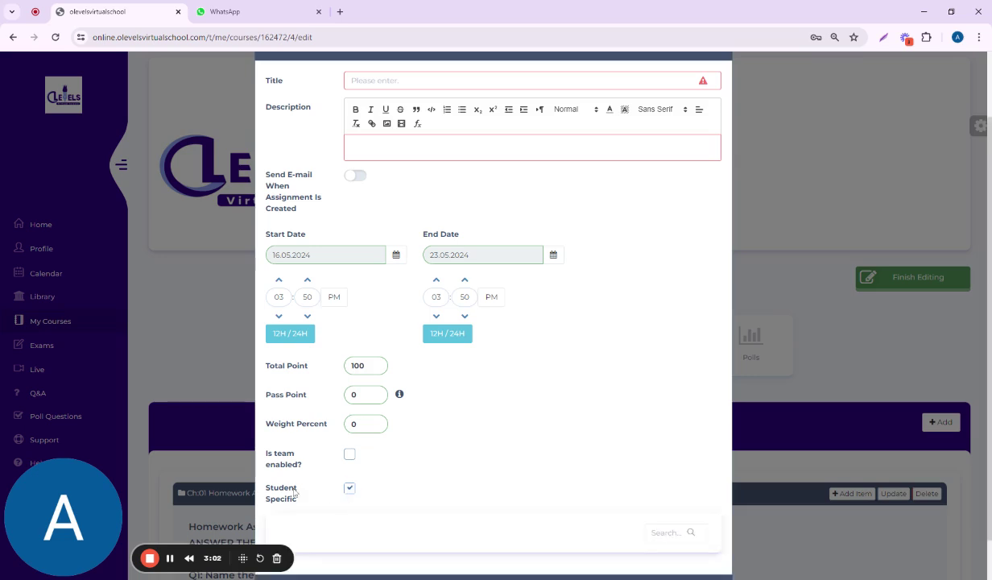
scroll(456, 483, down, 3)
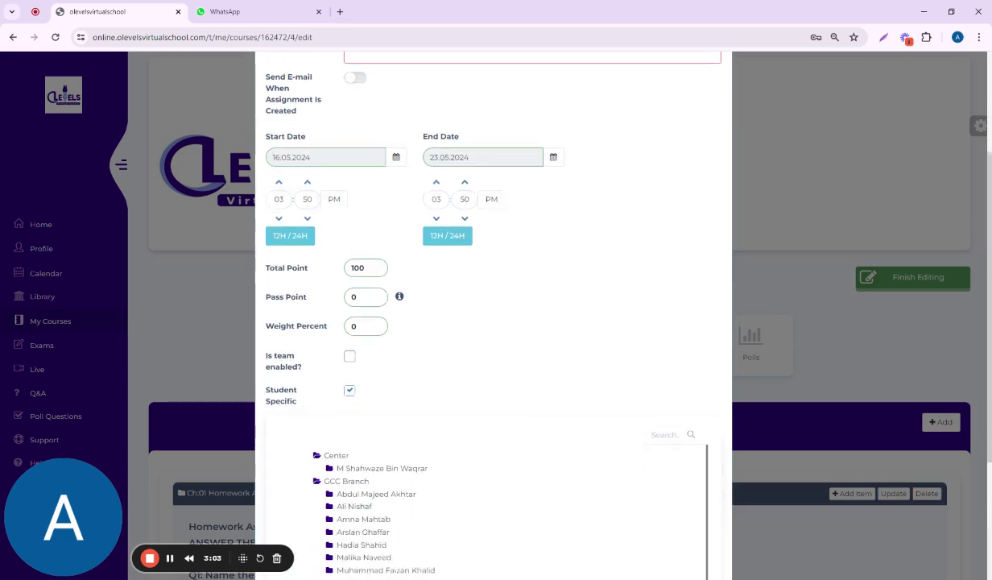
scroll(456, 402, down, 1)
scroll(493, 322, up, 4)
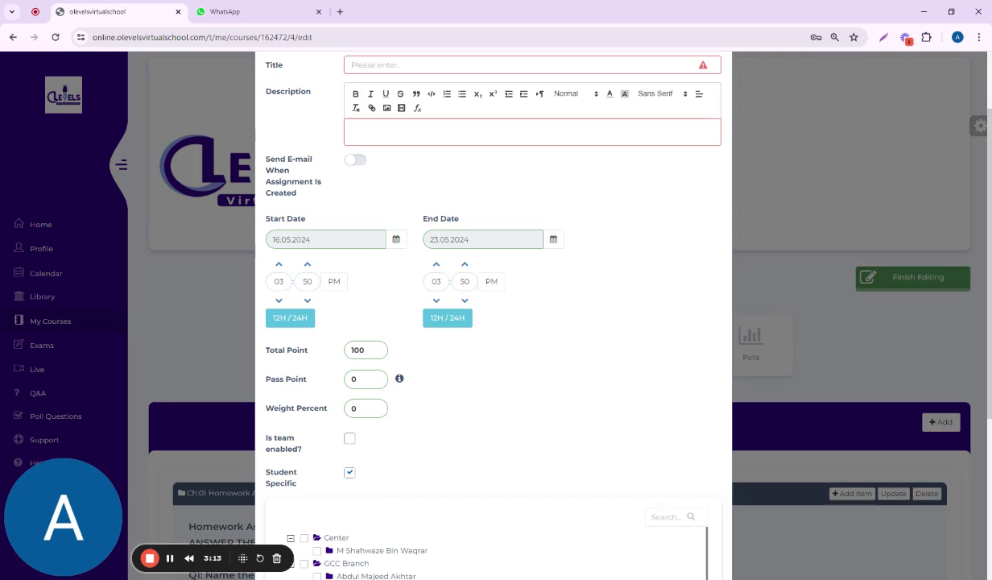
click(349, 474)
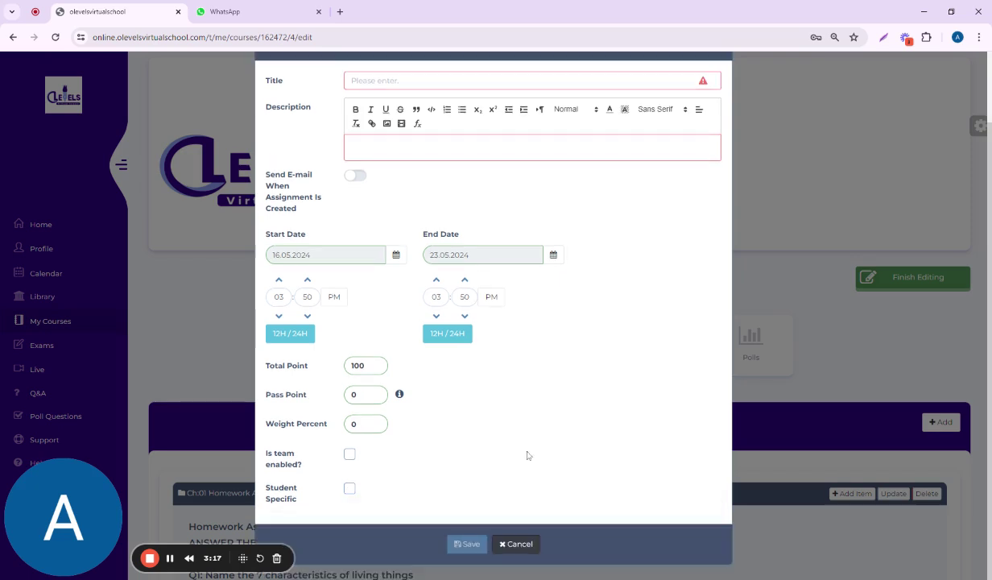
Review the rest of the Add Assignment form and cancel it without saving.
scroll(527, 456, up, 2)
scroll(527, 456, down, 2)
scroll(593, 474, up, 1)
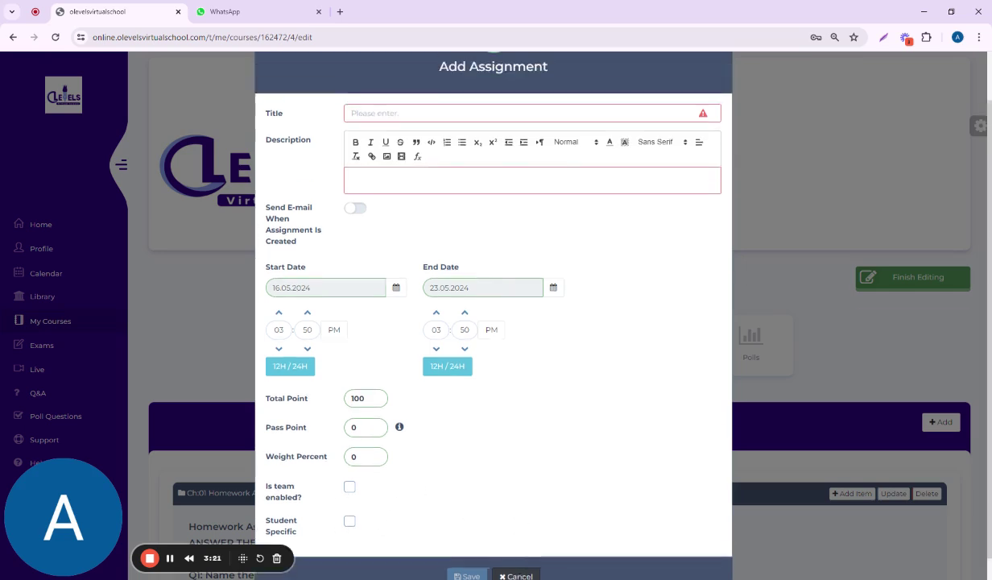
scroll(493, 322, up, 1)
scroll(493, 323, down, 2)
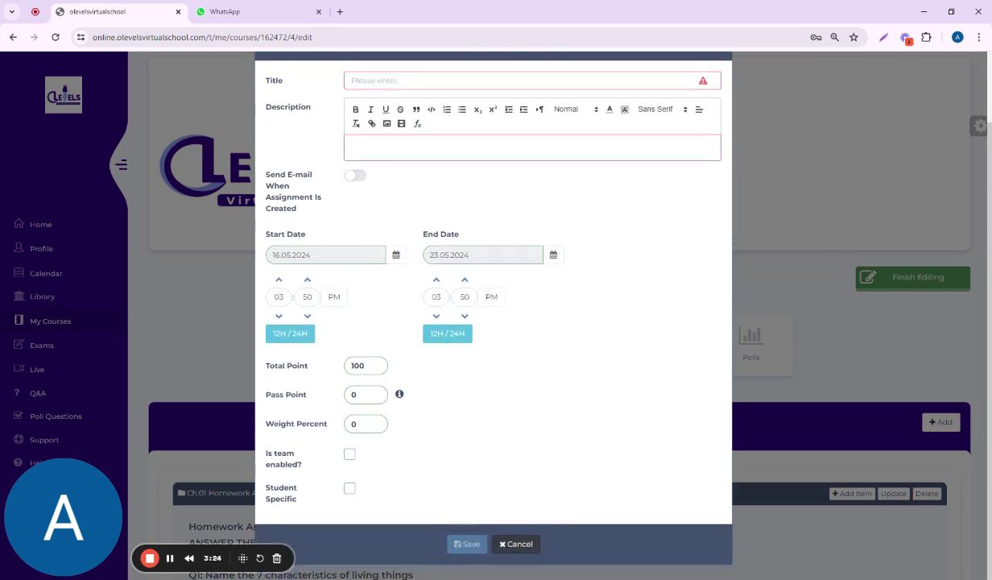
click(516, 545)
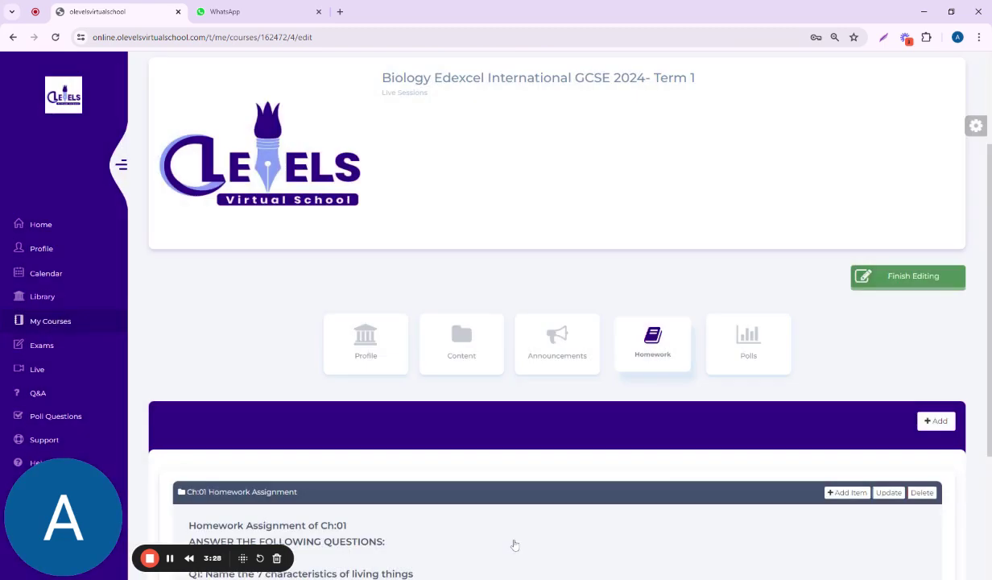
Add a Document item to the Ch:01 Homework Assignment, bringing up the blank Document form.
scroll(857, 518, down, 2)
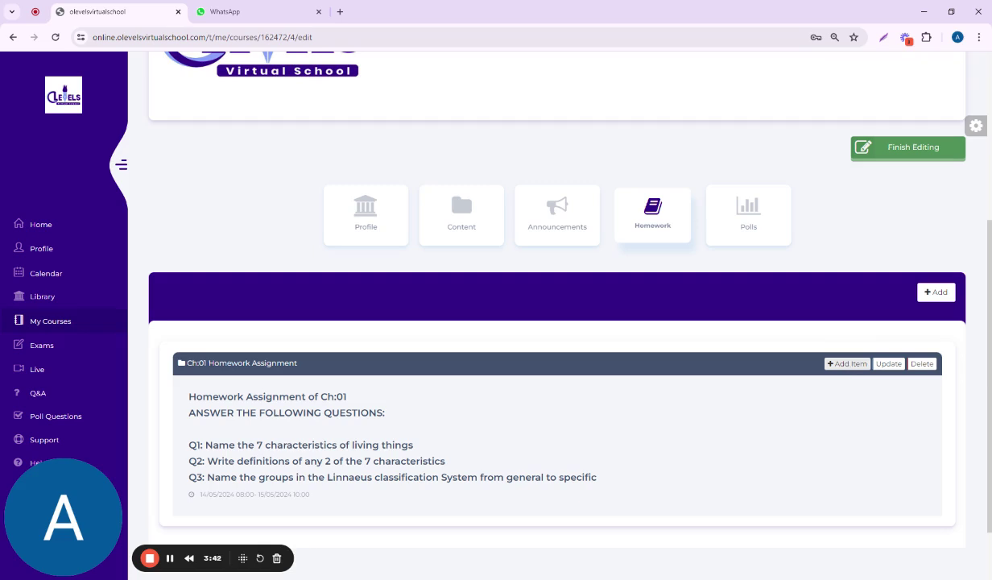
click(847, 363)
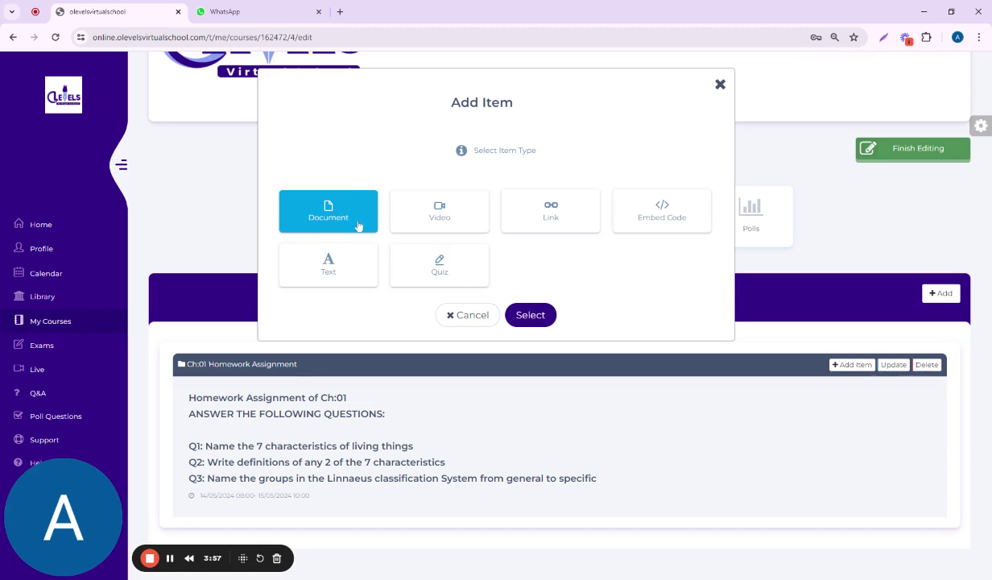
click(524, 311)
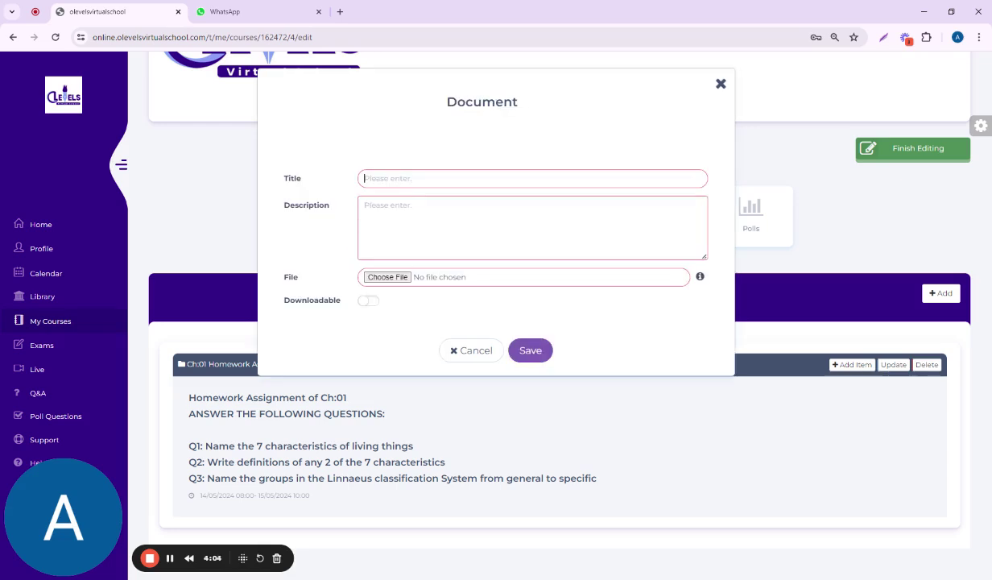
Browse for a file, toggle Downloadable on and off, then cancel the Document form.
click(386, 278)
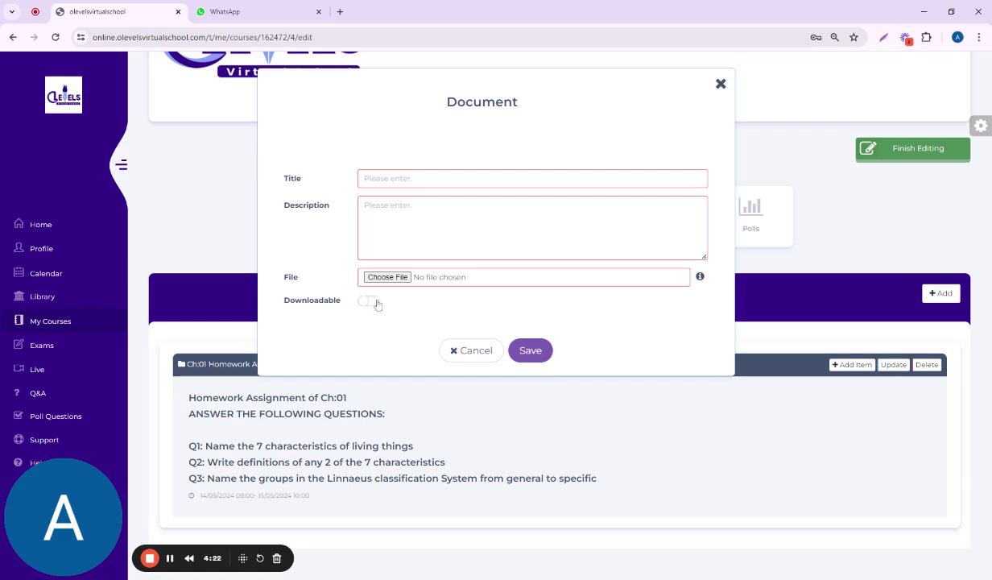
click(376, 307)
click(364, 306)
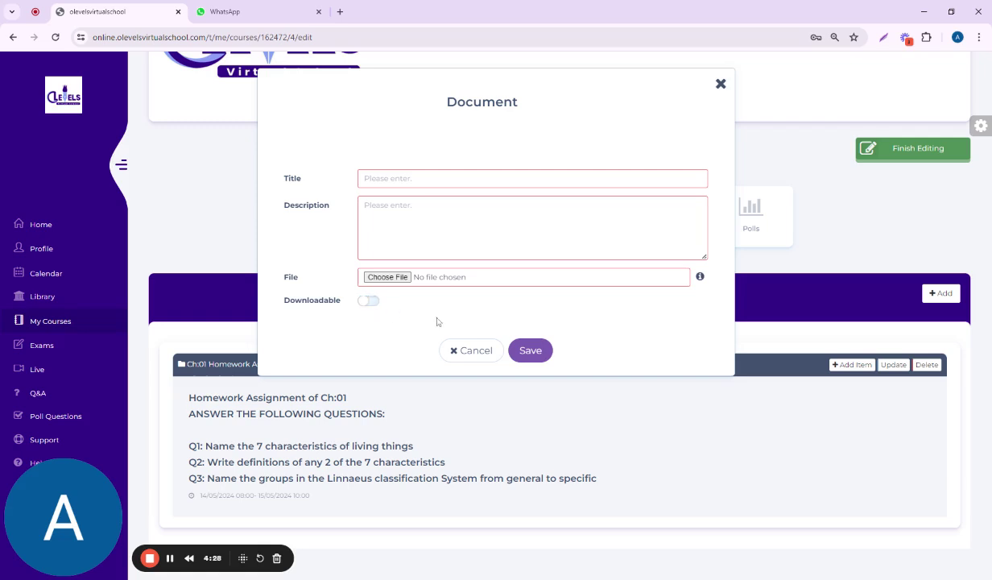
click(482, 351)
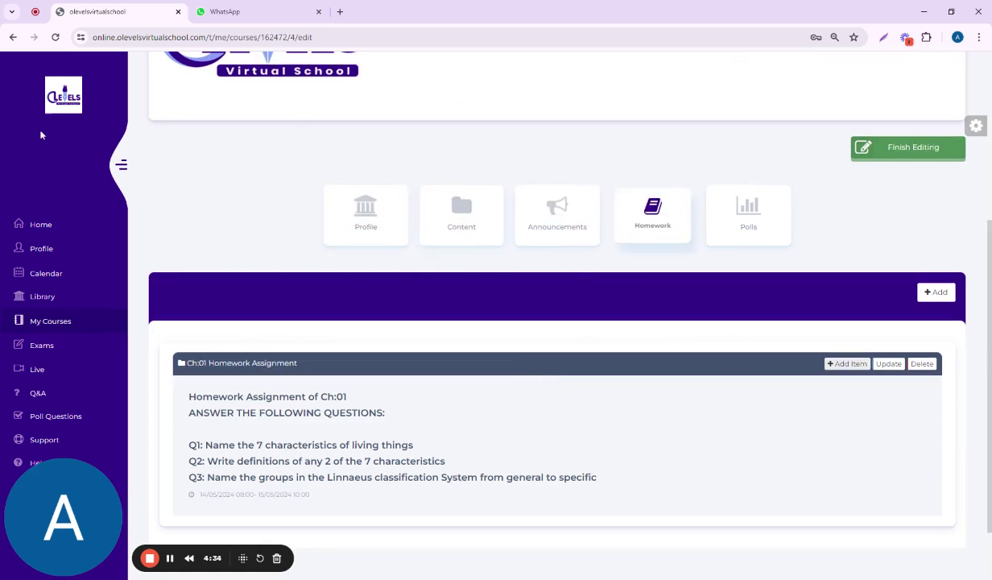
Return to the course's Homework tab and expand Ch:01 details to review its submissions graded 0.
click(14, 38)
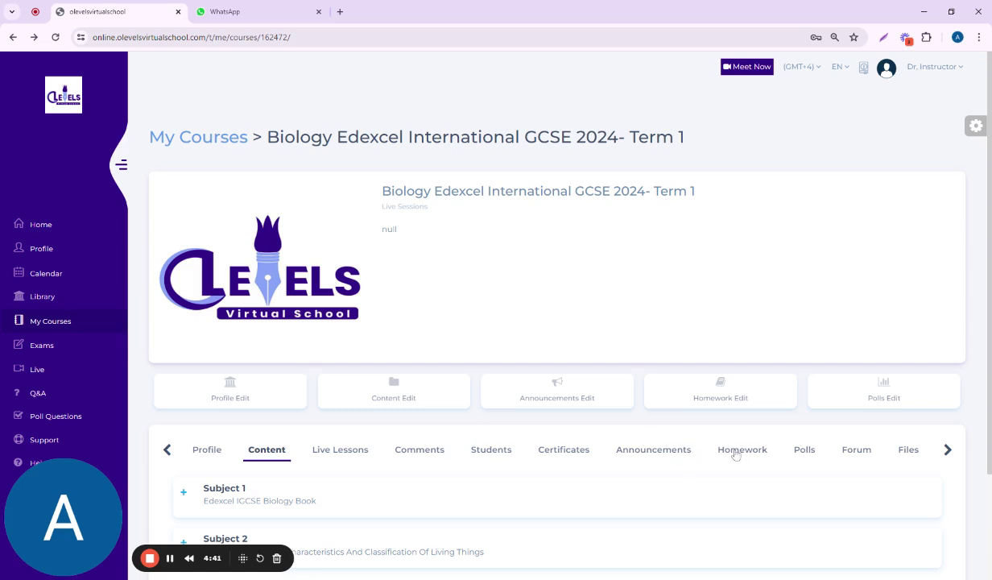
click(736, 452)
scroll(735, 455, down, 3)
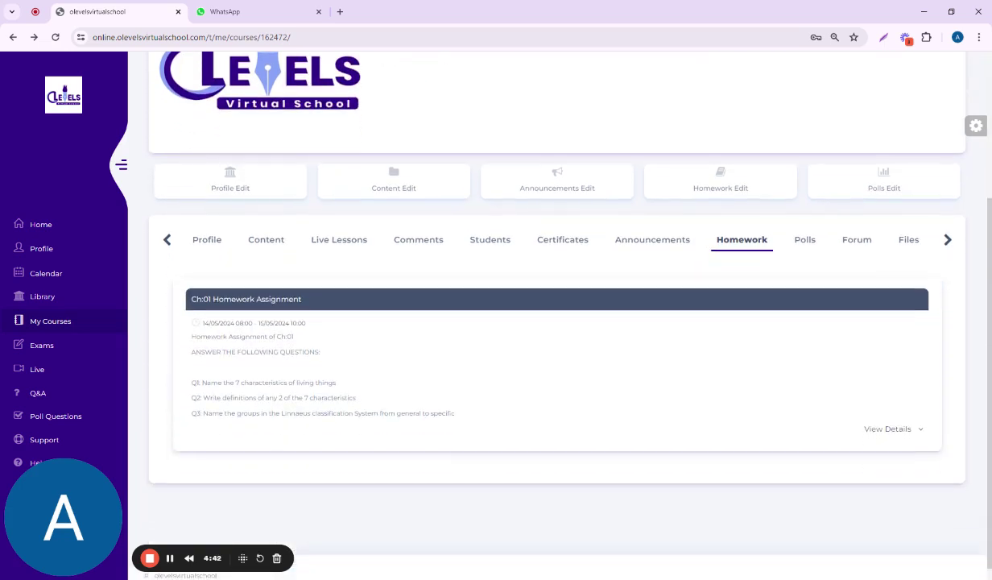
click(882, 430)
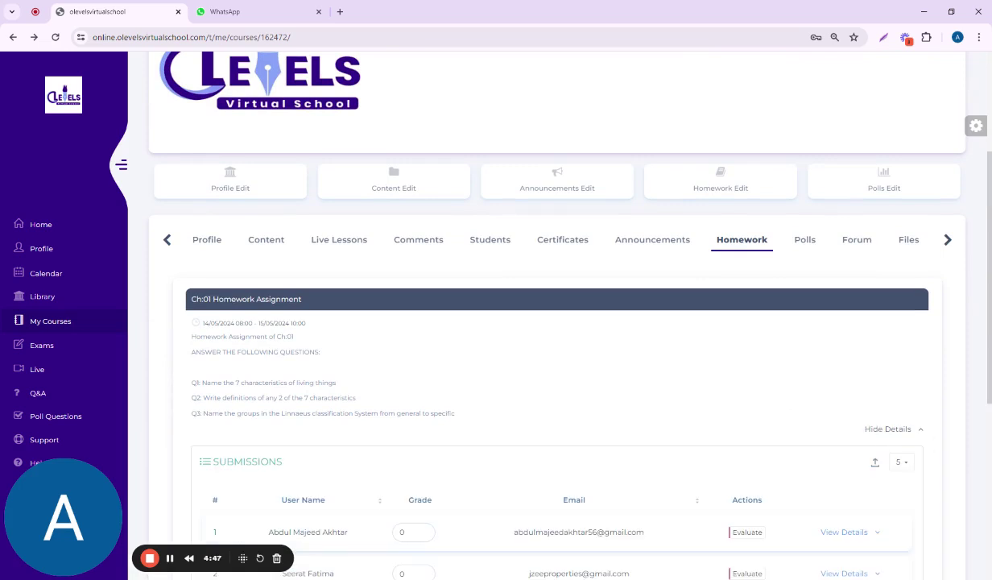
scroll(928, 440, down, 2)
scroll(544, 579, down, 1)
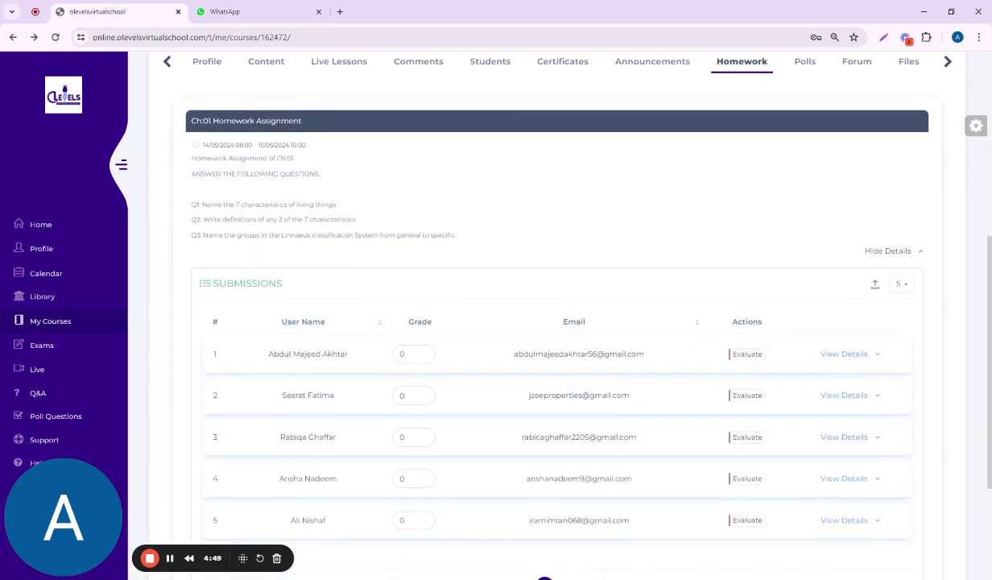
scroll(544, 322, down, 2)
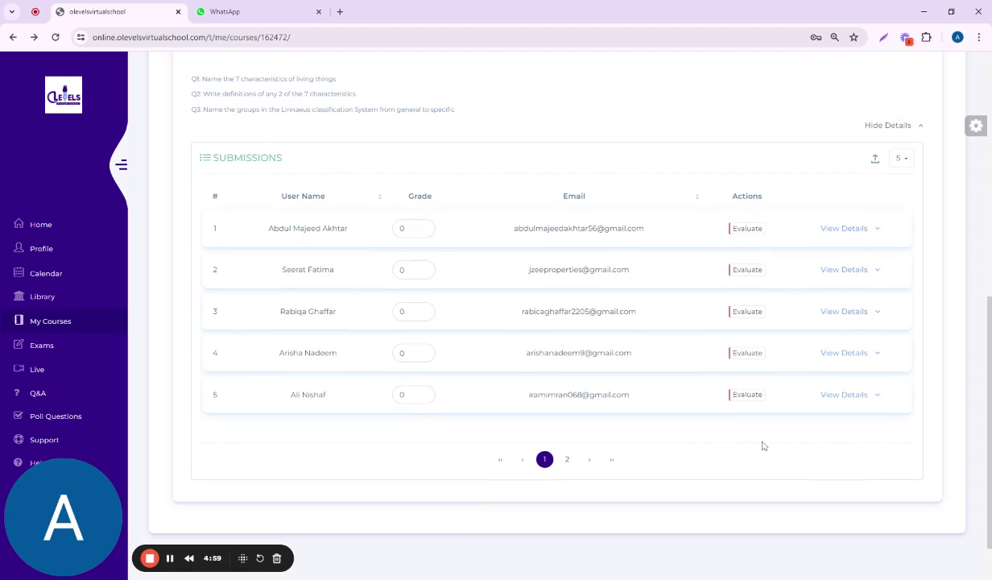
scroll(677, 182, up, 5)
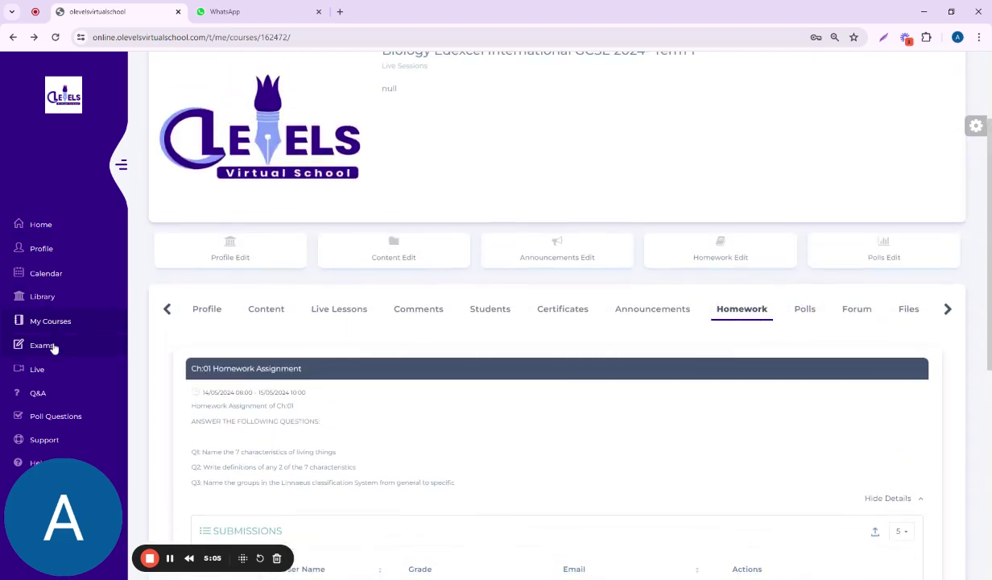
Go via Exams to the 14–18 May Live Lesson schedule and start a new lesson showing Biology sessions.
click(53, 347)
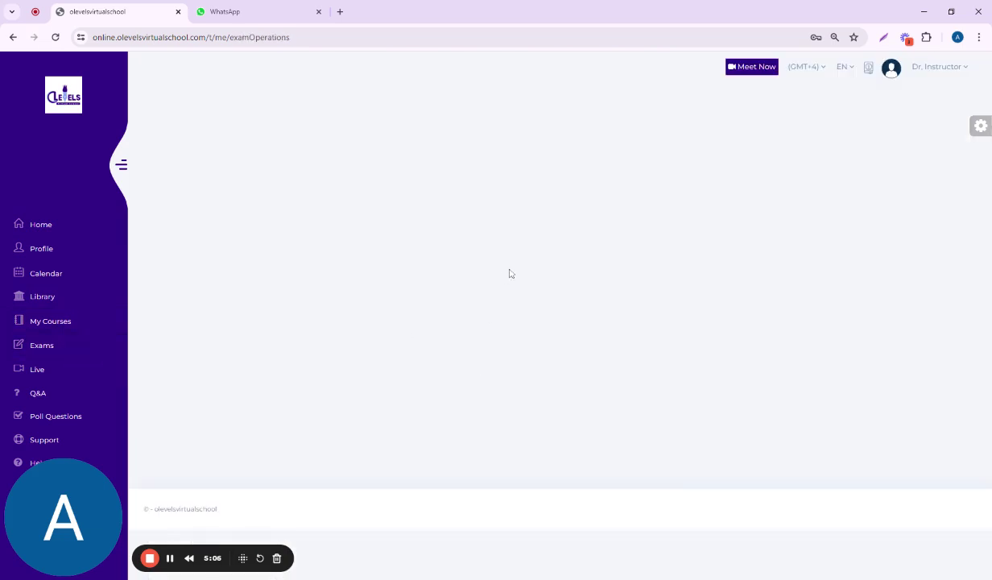
click(70, 378)
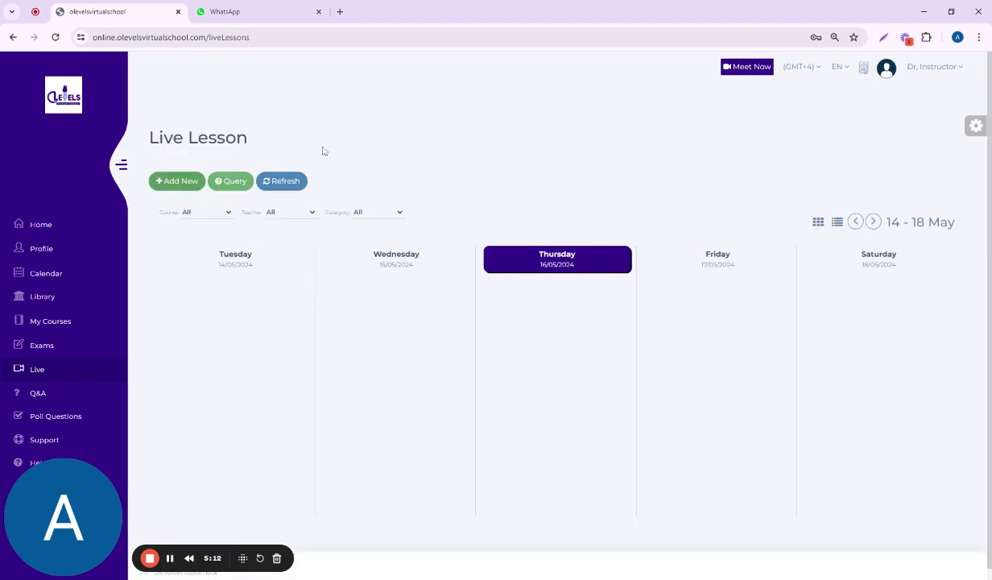
click(180, 182)
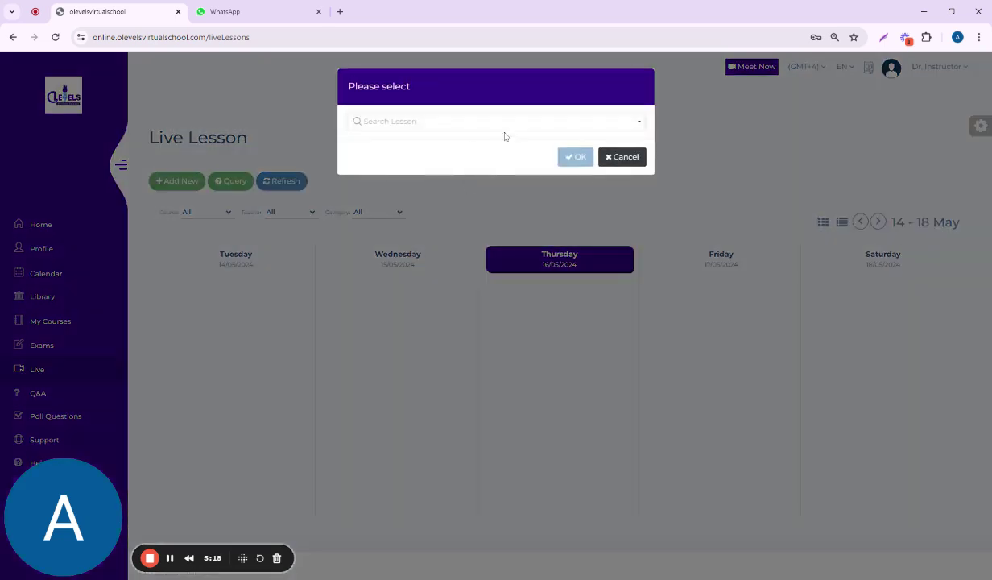
click(620, 123)
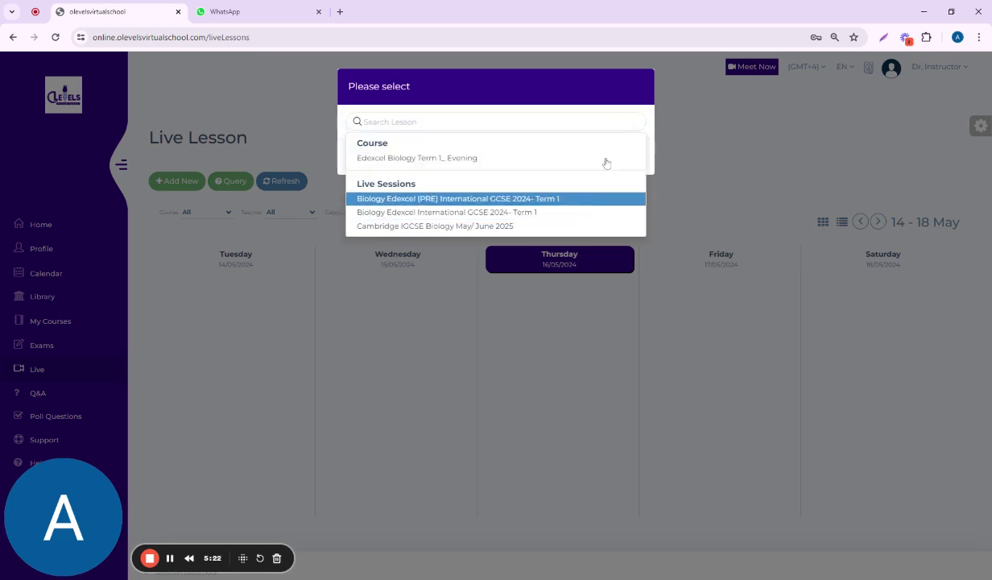
click(672, 155)
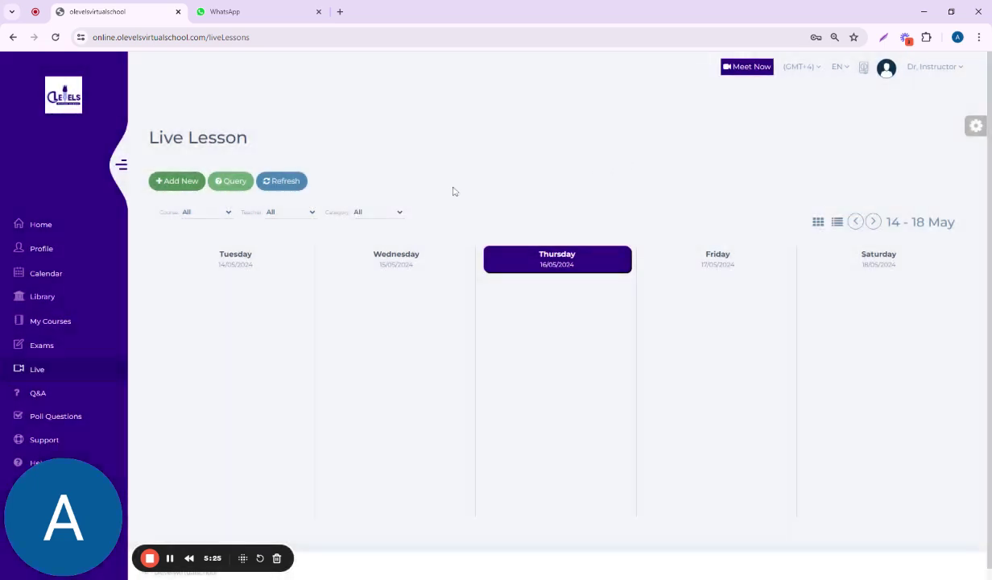